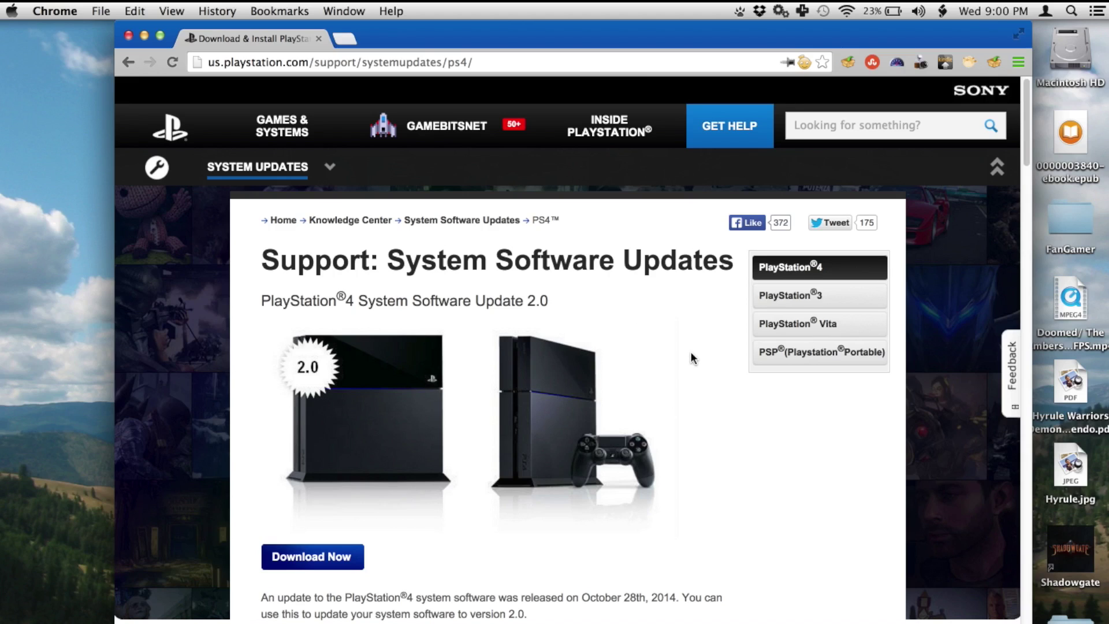
# - Highlight the support page address, review the 'Update using a computer' steps, then go to the desktop
pyautogui.moveTo(208, 63); pyautogui.dragTo(477, 65)
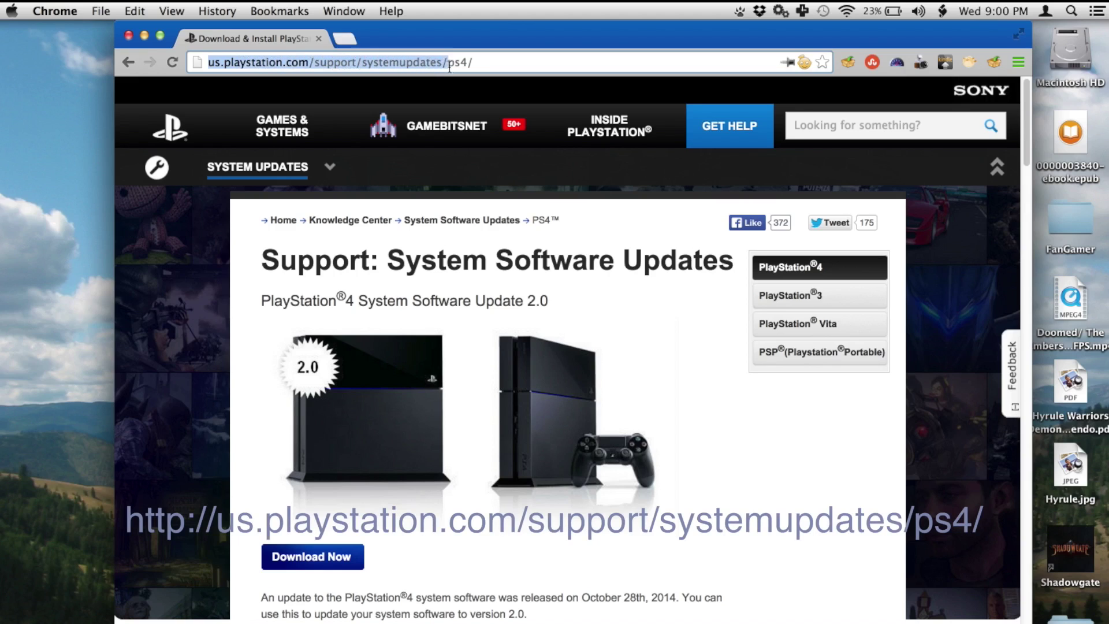
pyautogui.click(607, 260)
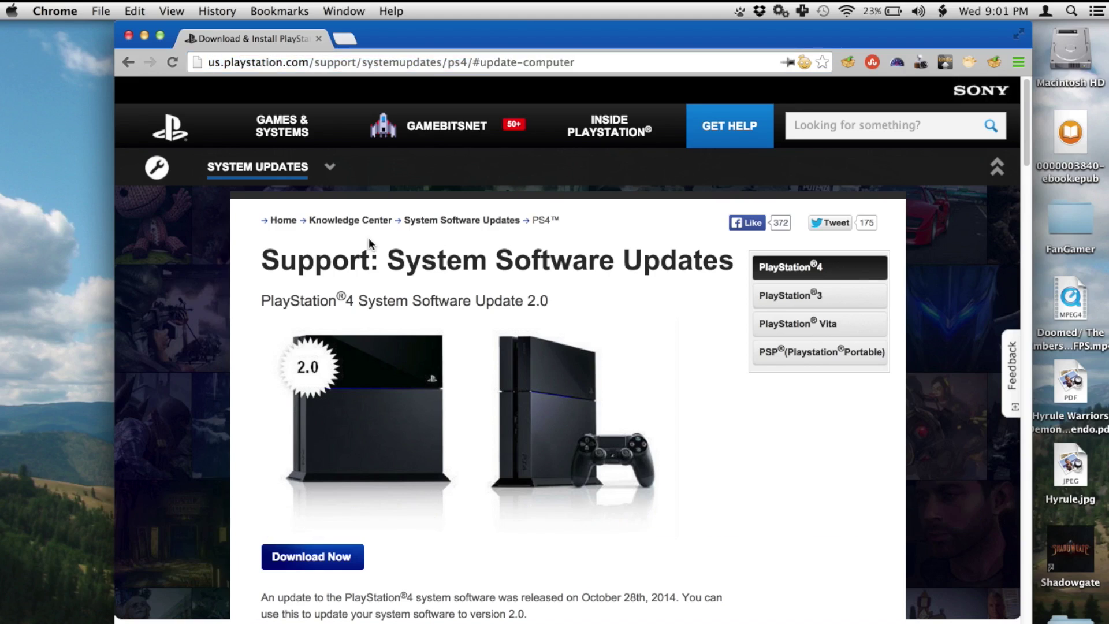
pyautogui.click(315, 559)
pyautogui.scroll(-5, 547, 440)
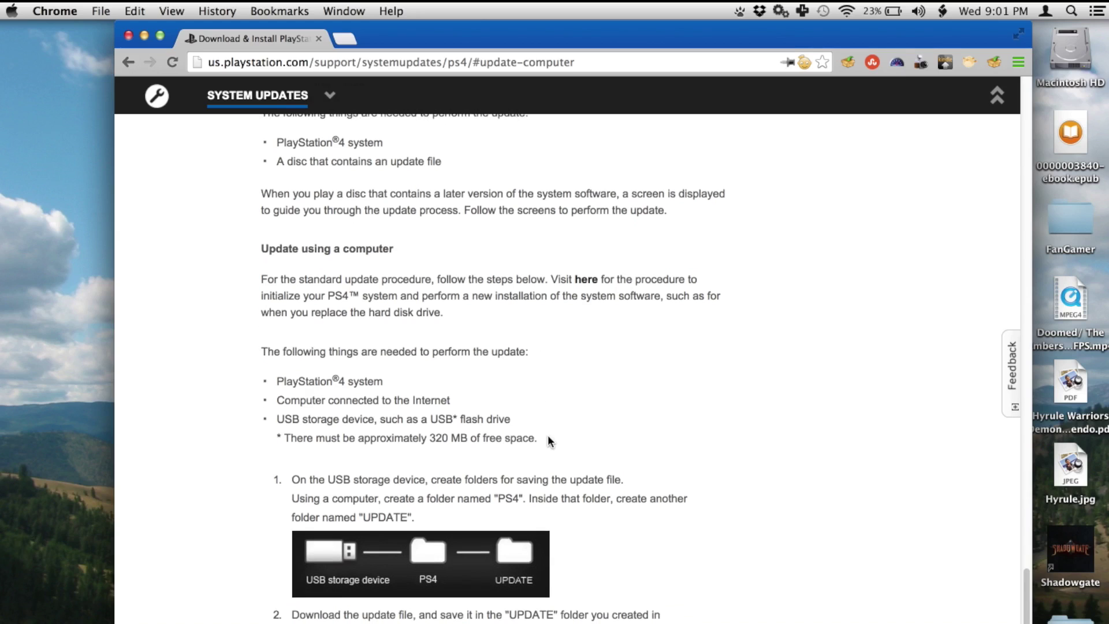
pyautogui.scroll(-10, 548, 440)
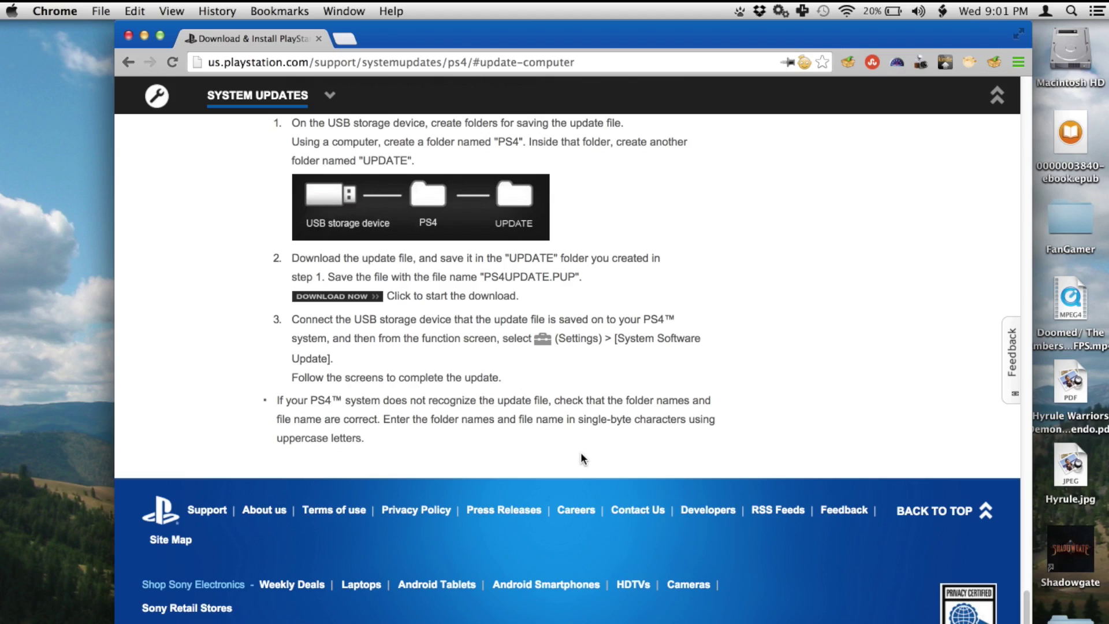
pyautogui.press('super+Tab')
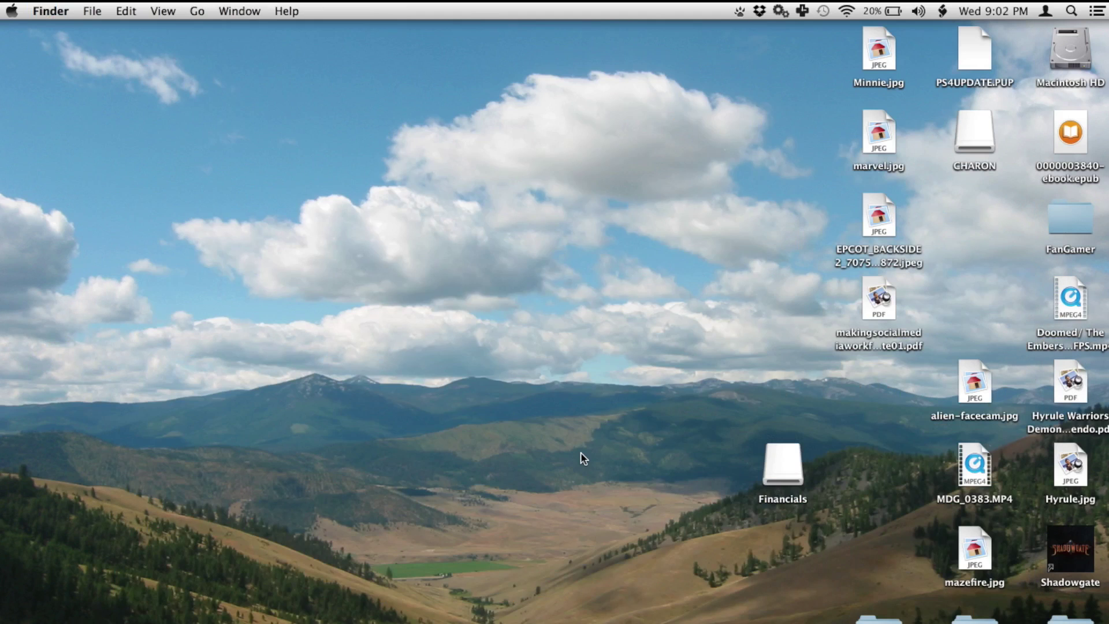
# - Create a PS4 folder on the CHARON drive with an UPDATE folder inside it
pyautogui.doubleClick(970, 133)
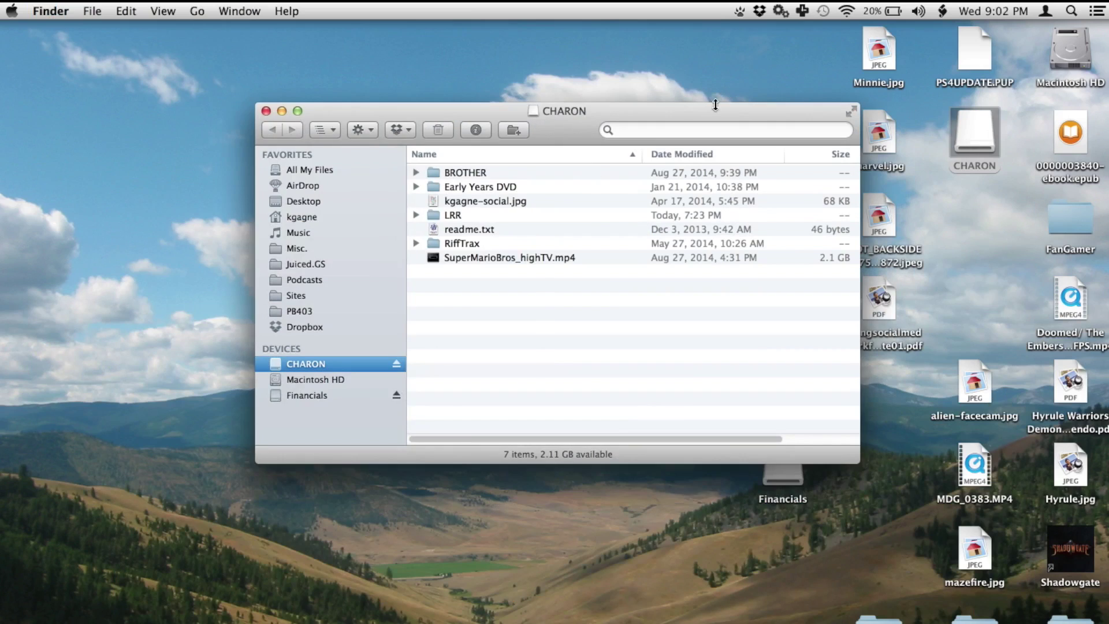
pyautogui.press('shift+super+n')
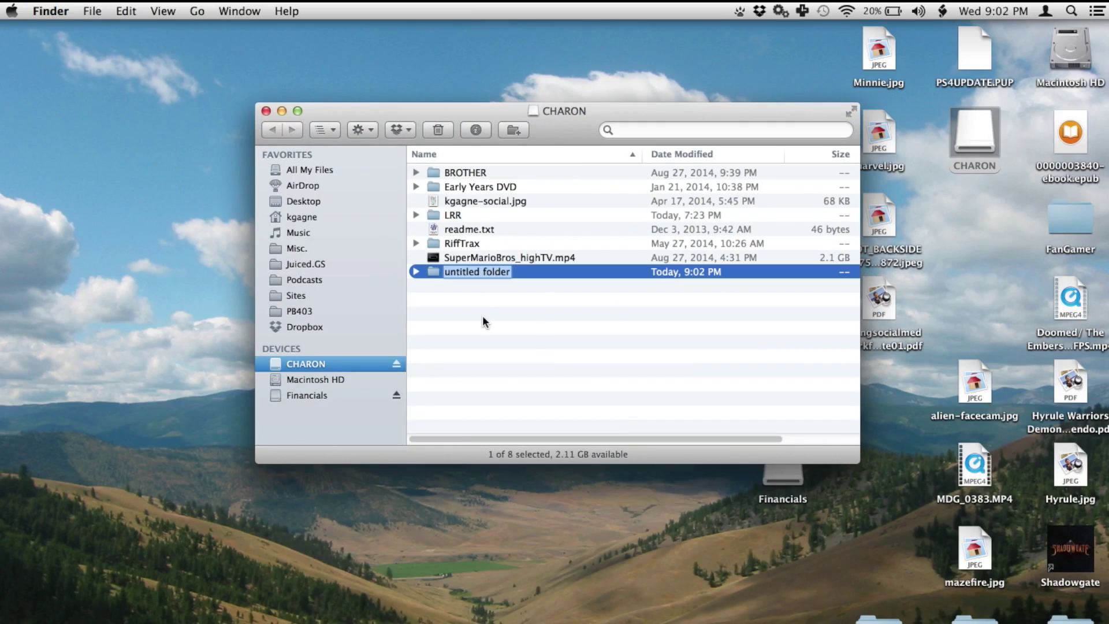
pyautogui.write('PS4')
pyautogui.press('Return')
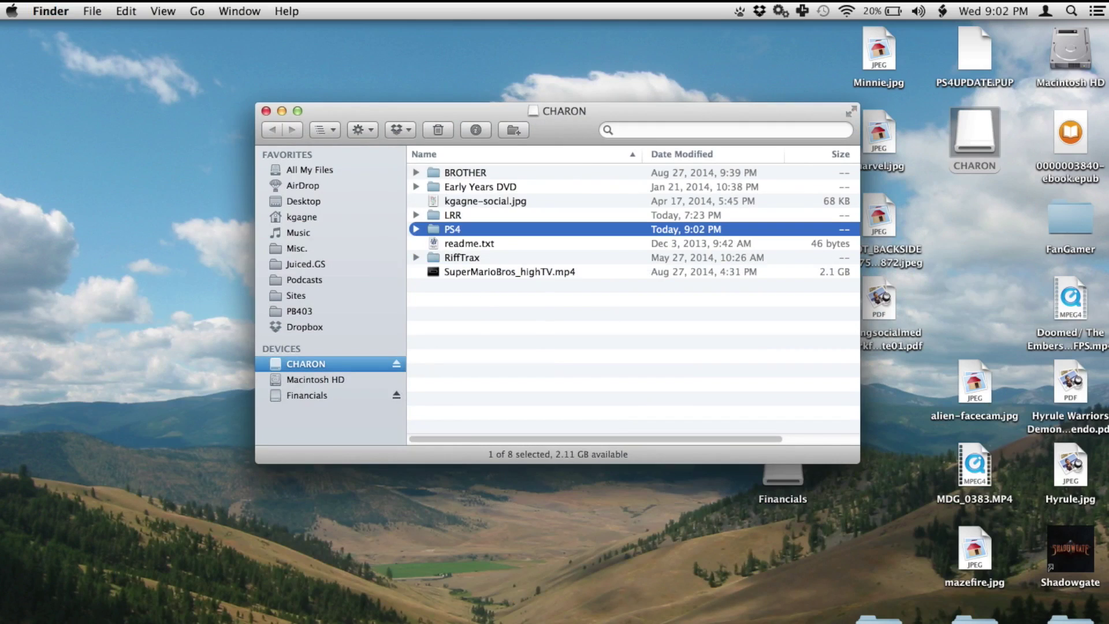
pyautogui.press('super+o')
pyautogui.press('shift+super+n')
pyautogui.write('P')
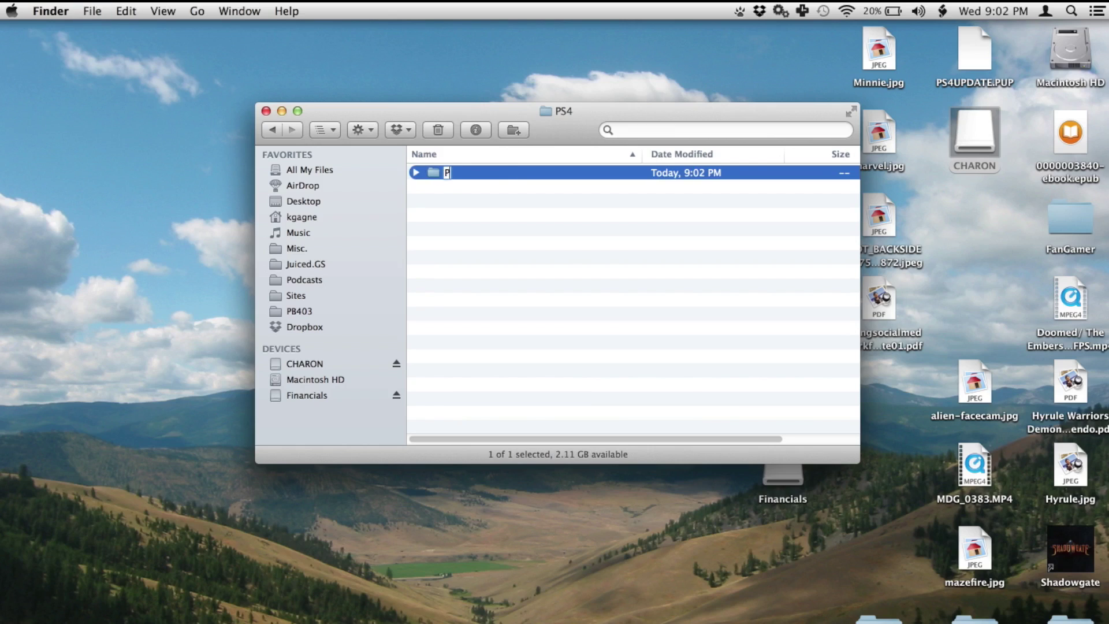
pyautogui.write('DATE')
pyautogui.press('Return')
pyautogui.press('super+o')
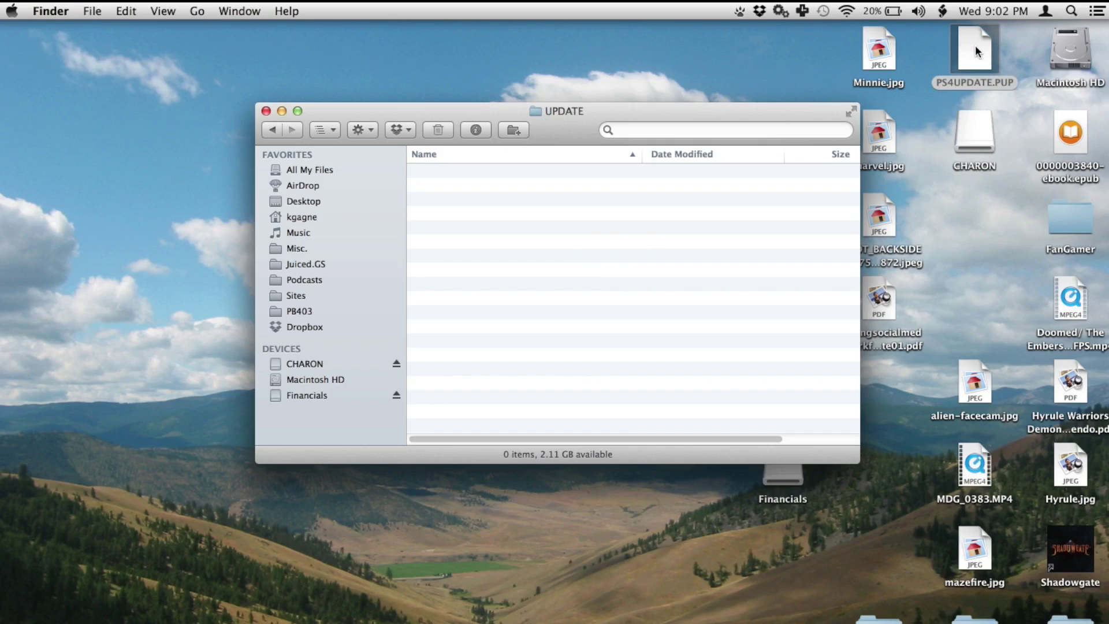
# - Copy PS4UPDATE.PUP into PS4/UPDATE, close the window, and eject CHARON
pyautogui.moveTo(976, 50); pyautogui.dragTo(519, 209)
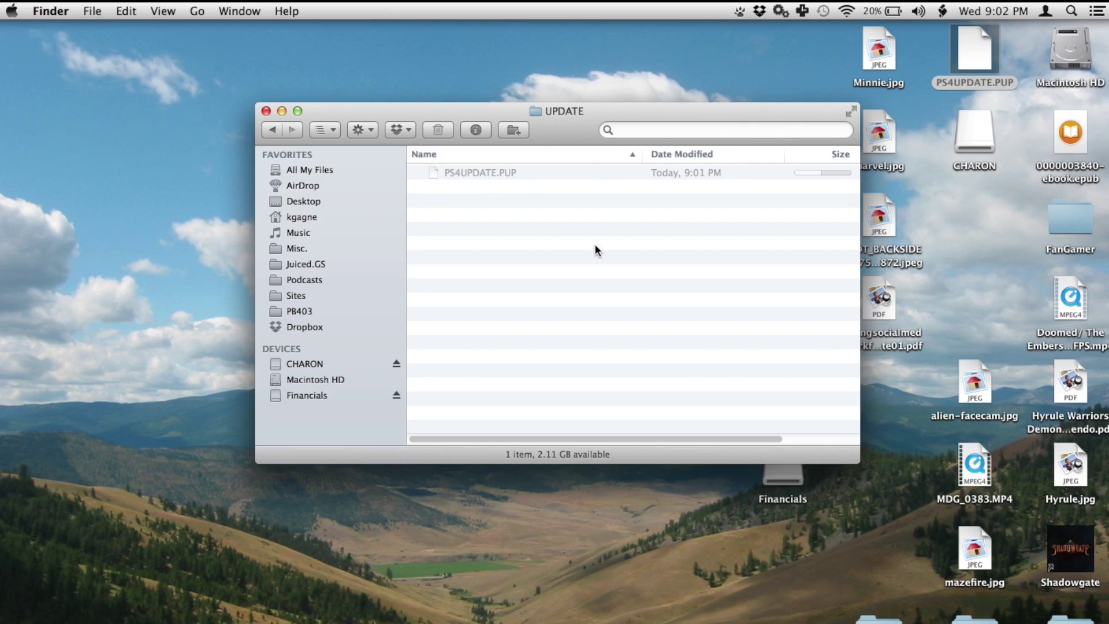
pyautogui.click(265, 111)
pyautogui.click(977, 130)
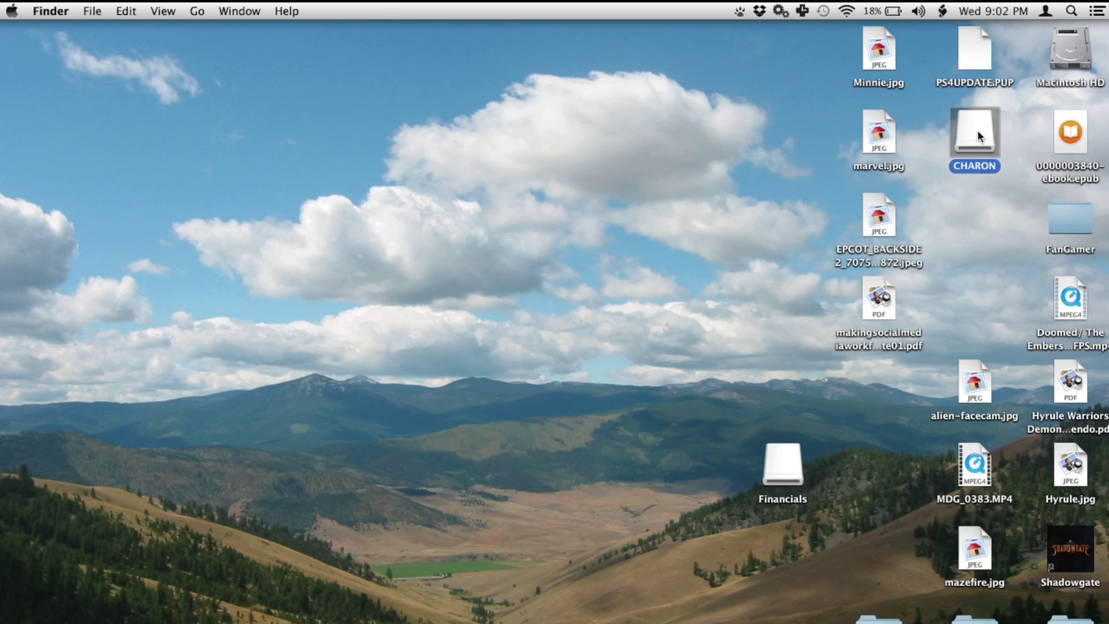
pyautogui.press('super+e')
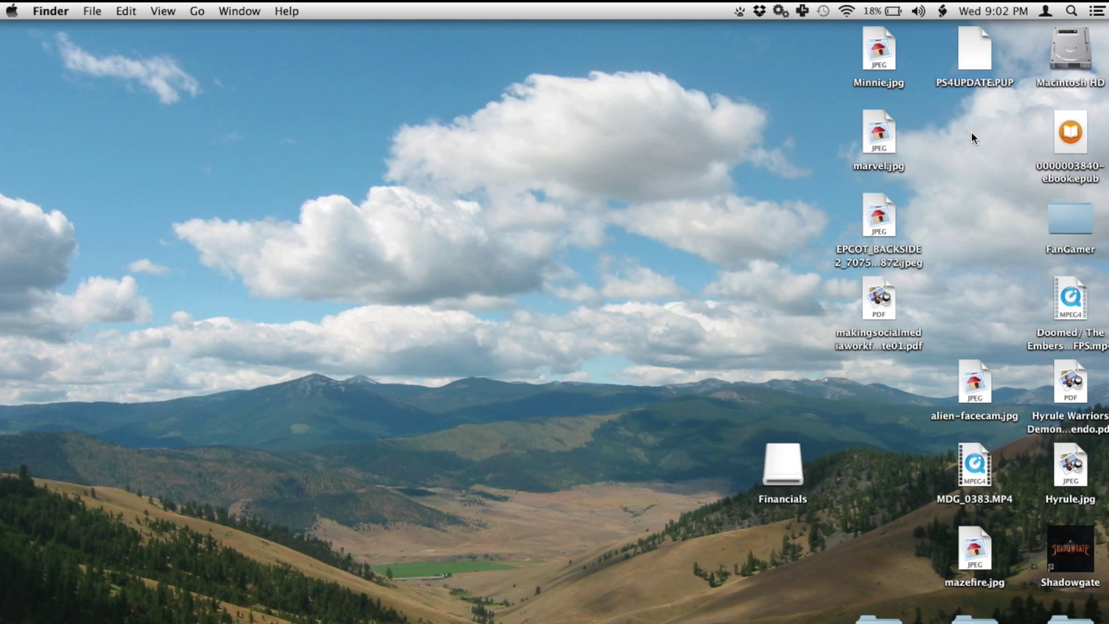
pyautogui.click(974, 61)
# - Trash the desktop copy of PS4UPDATE.PUP, then raise the PS4 function row above the games
pyautogui.press('super+BackSpace')
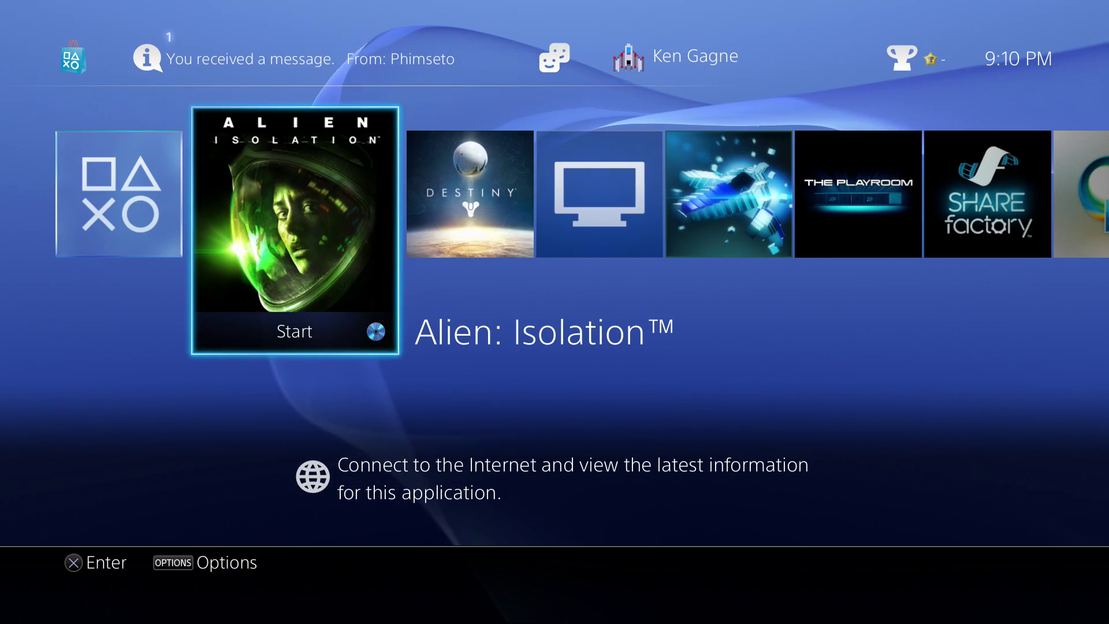
pyautogui.press('Up')
# - Go to Settings and open System Software Update
pyautogui.press('Right')
pyautogui.press('Right')
pyautogui.press('Right')
pyautogui.press('Right')
pyautogui.press('Right')
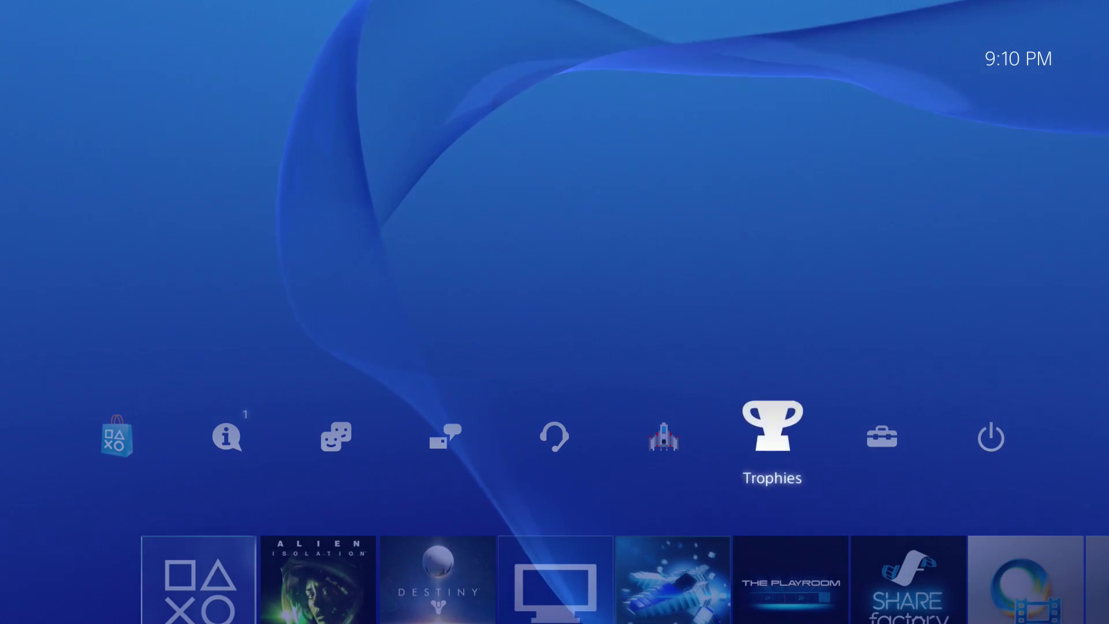
pyautogui.press('Right')
pyautogui.press('Return')
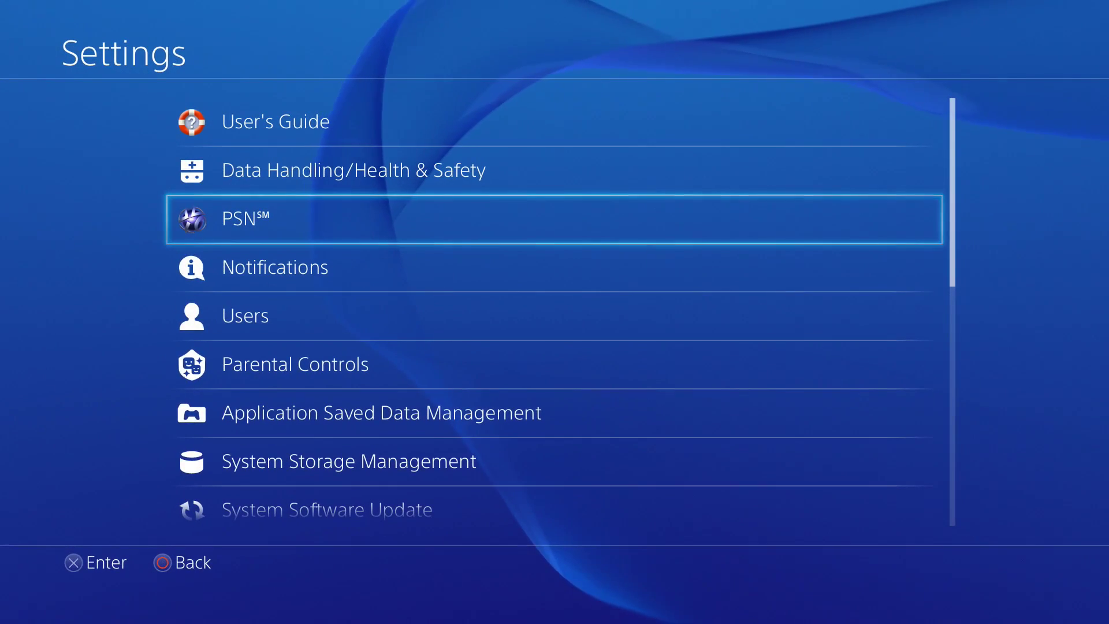
pyautogui.press('Down')
pyautogui.press('Down')
pyautogui.press('Down')
pyautogui.press('Down')
pyautogui.press('Down')
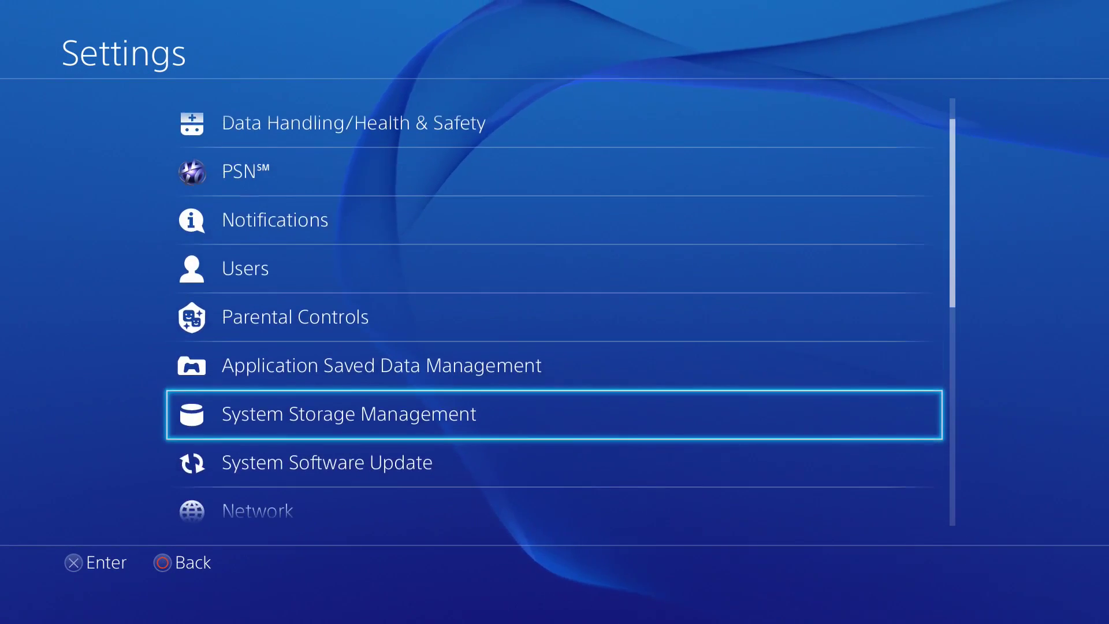
pyautogui.press('Down')
pyautogui.press('Return')
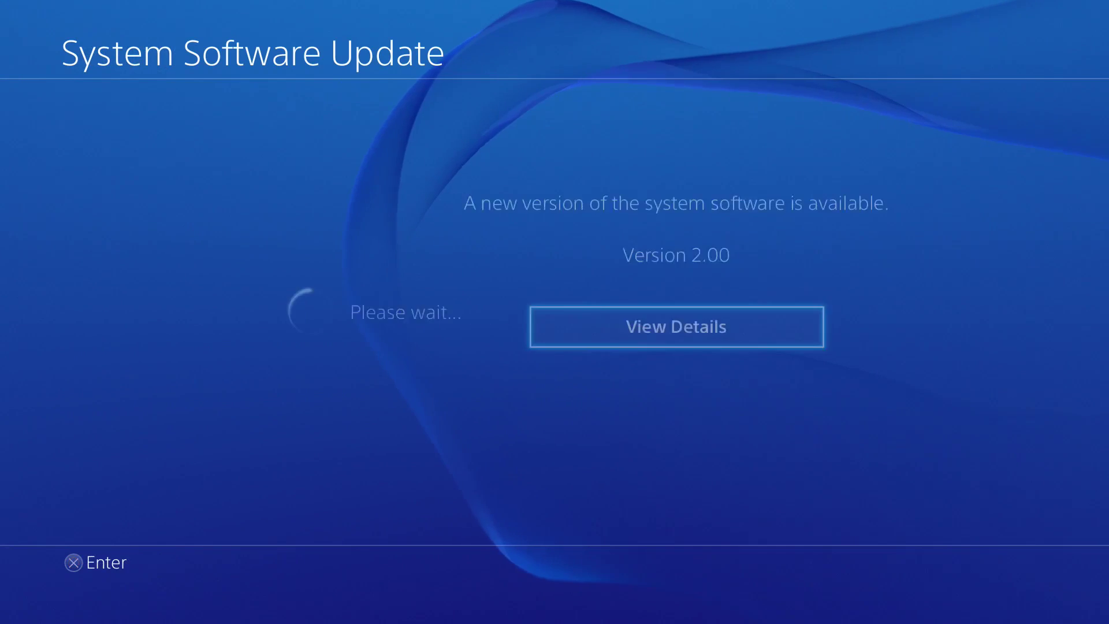
# - View the version 2.00 details and dismiss the internet connection error
pyautogui.press('Down')
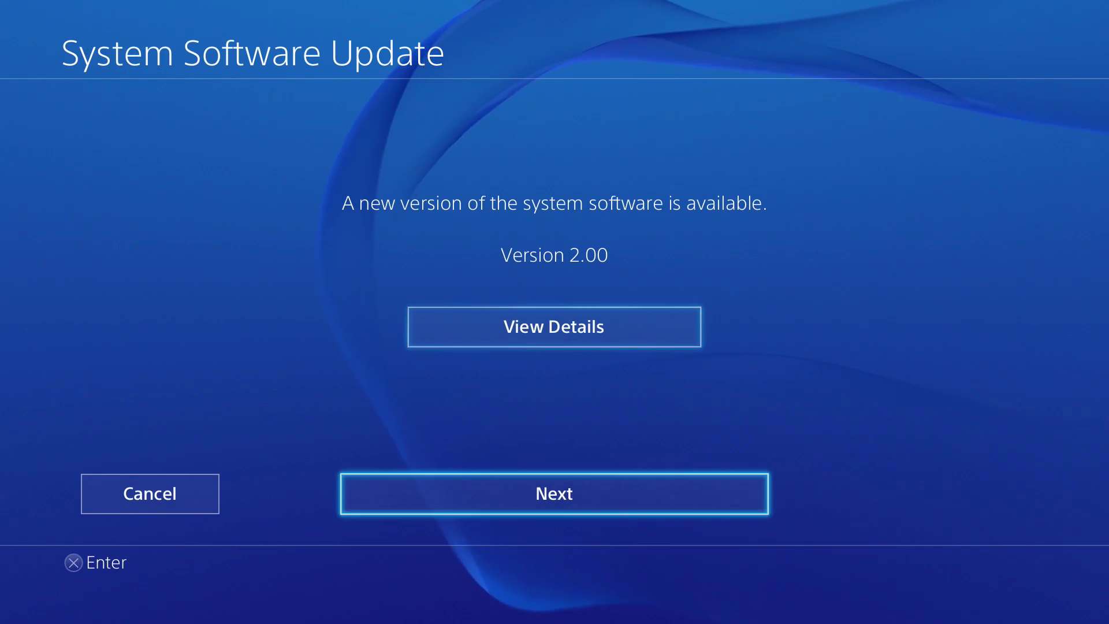
pyautogui.press('Up')
pyautogui.press('Return')
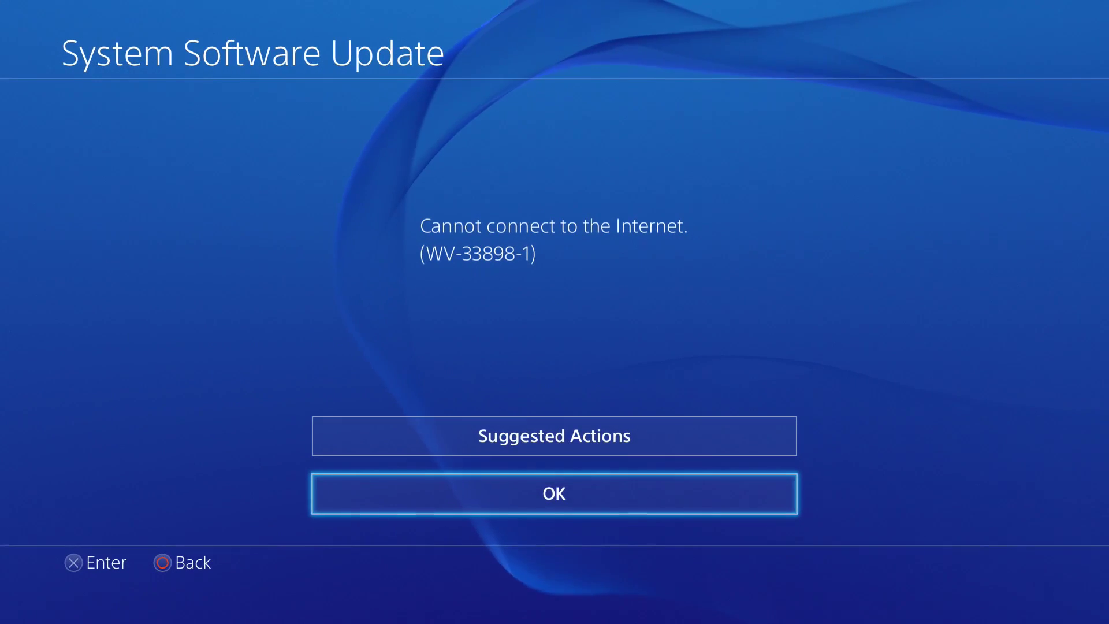
pyautogui.press('Up')
pyautogui.press('Down')
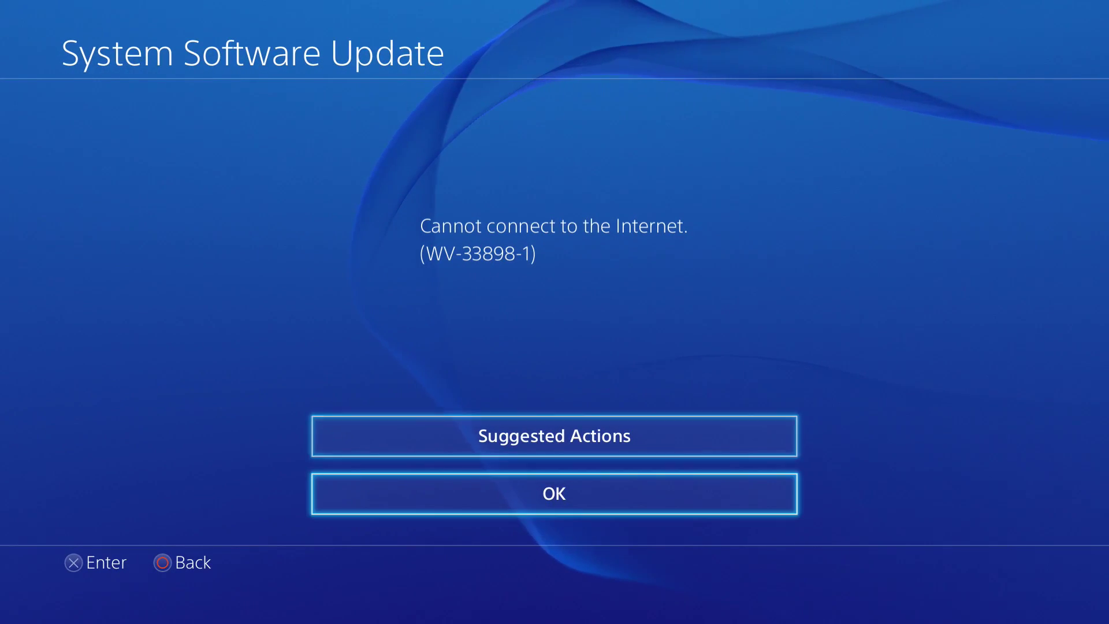
pyautogui.press('Return')
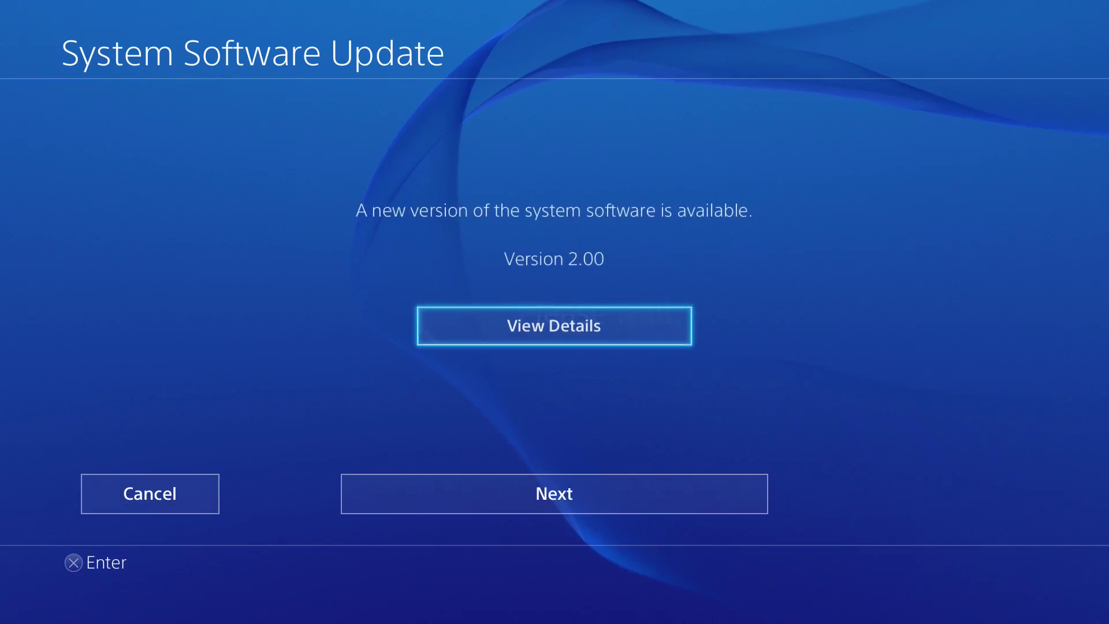
# - Continue to the confirmation and start installing the 2.00 update
pyautogui.press('Down')
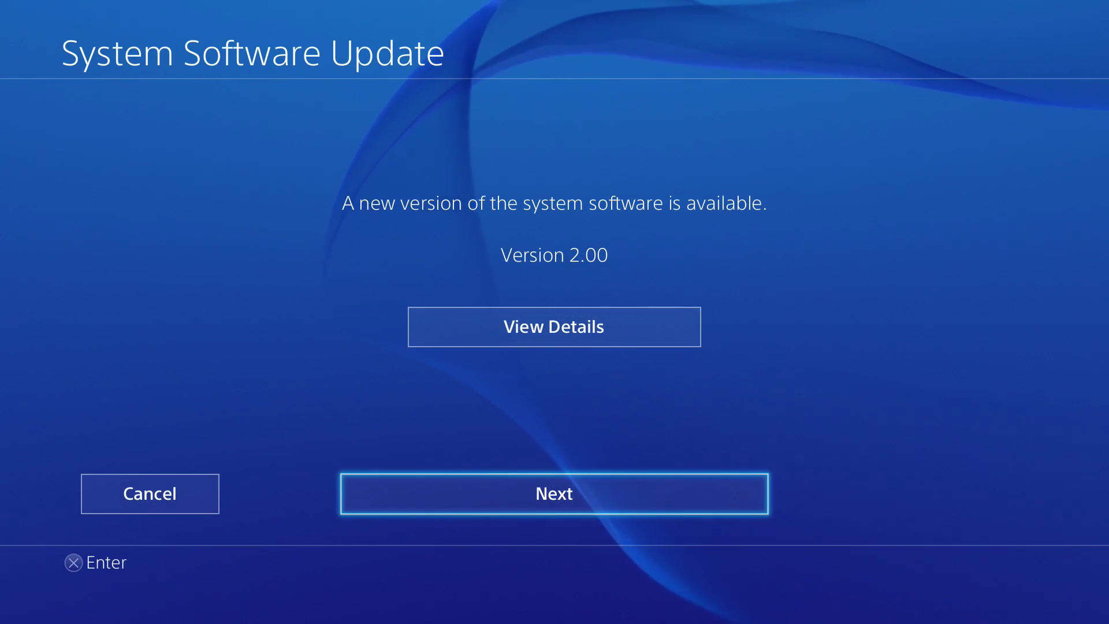
pyautogui.press('Return')
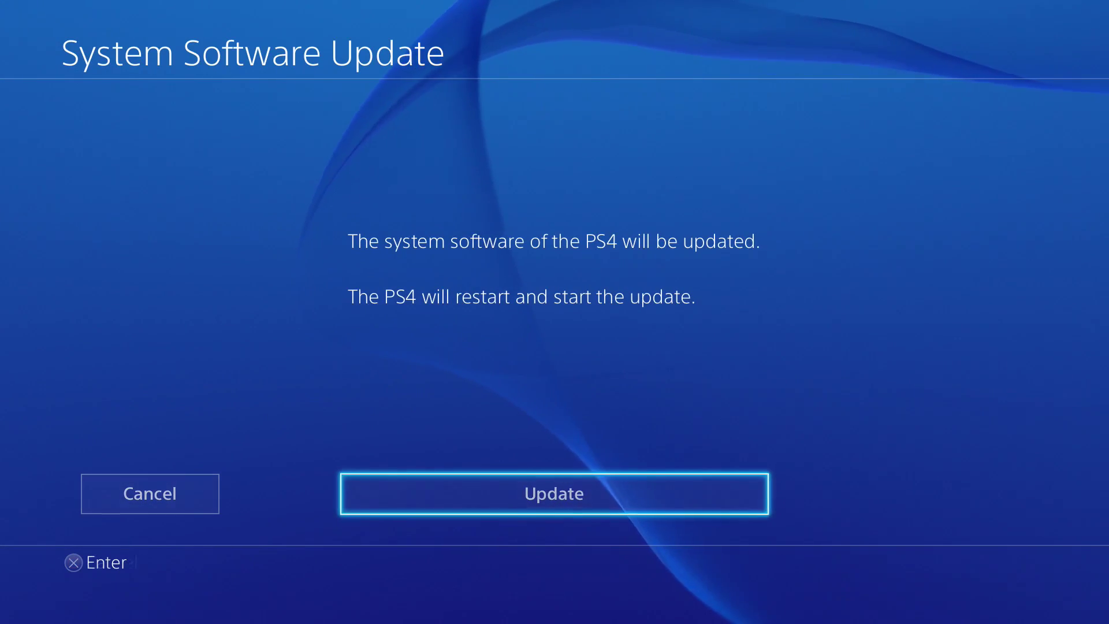
pyautogui.press('Return')
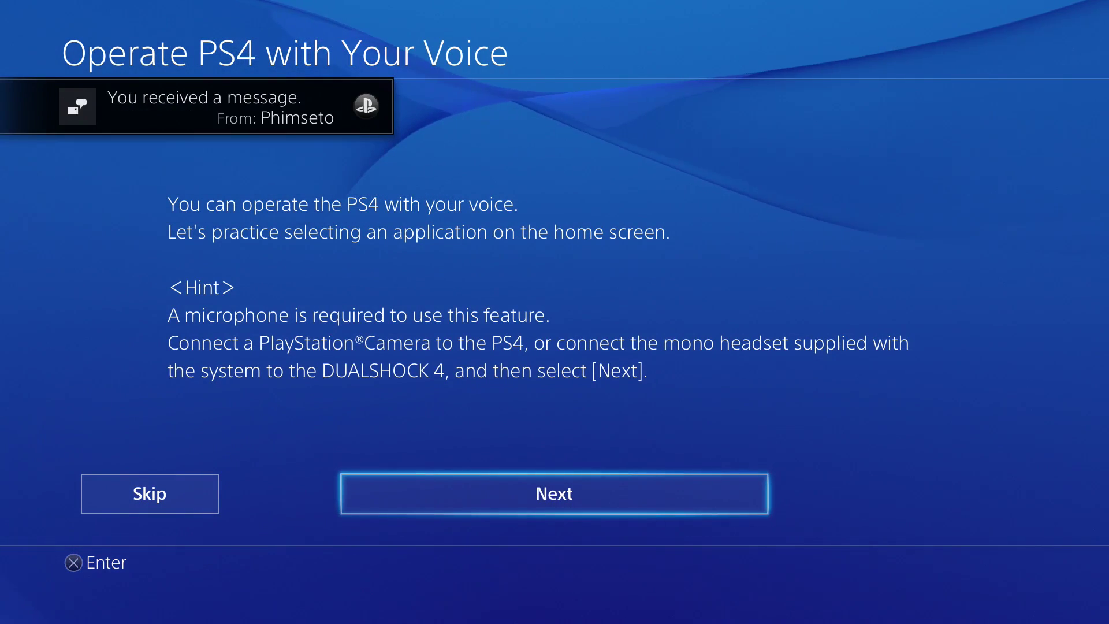
# - Pass the voice-operation intro with Next, then Skip on the No microphone page
pyautogui.press('Return')
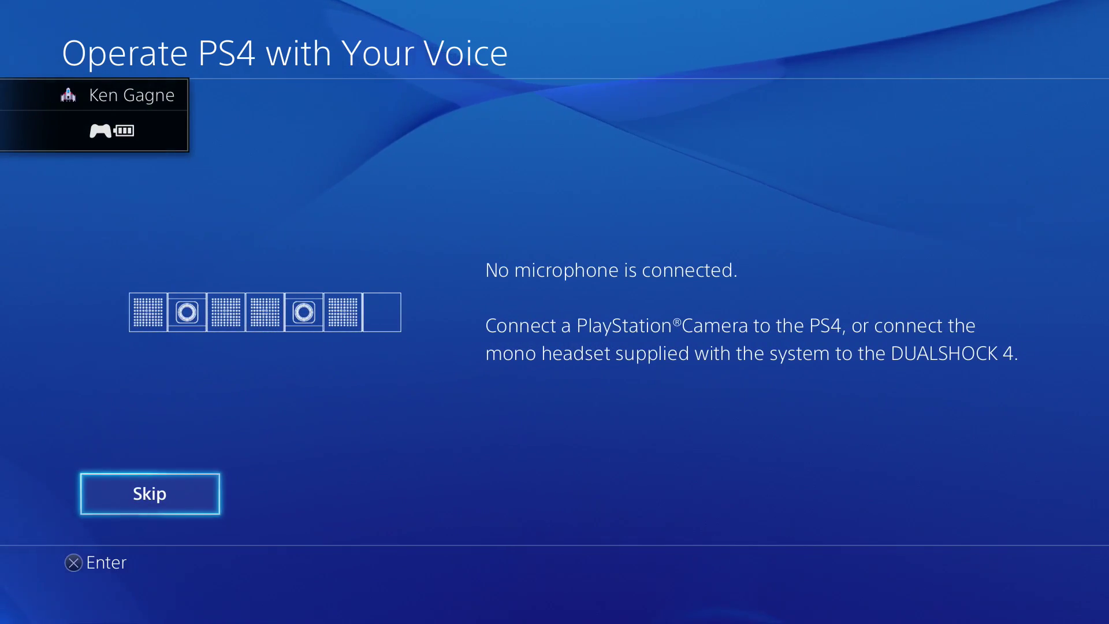
pyautogui.press('Return')
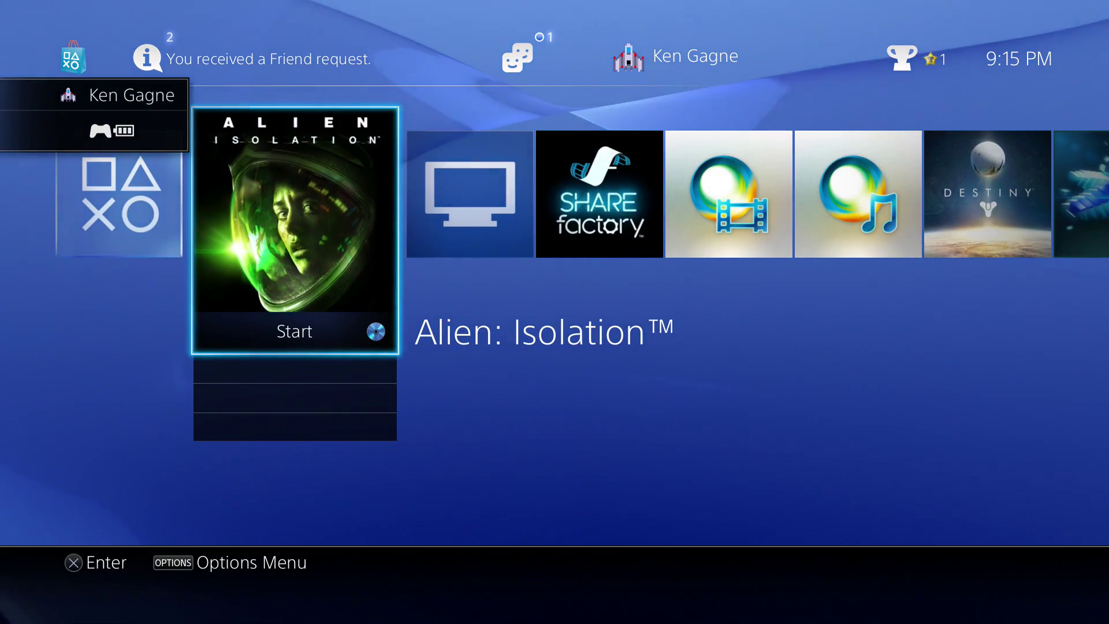